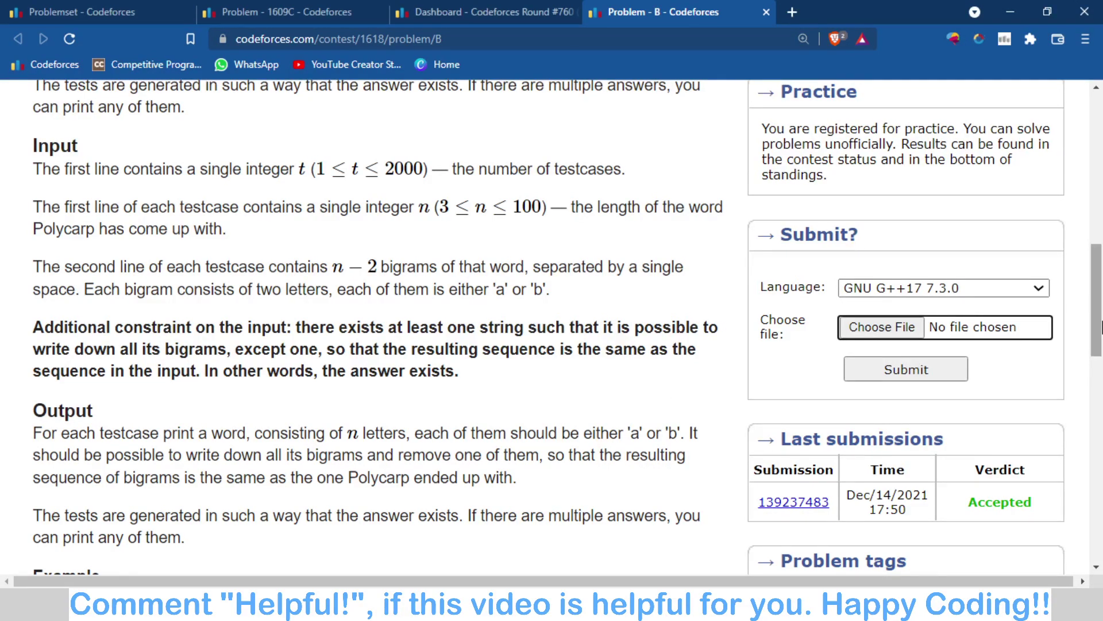
left_click_drag(1086, 336, 1085, 203)
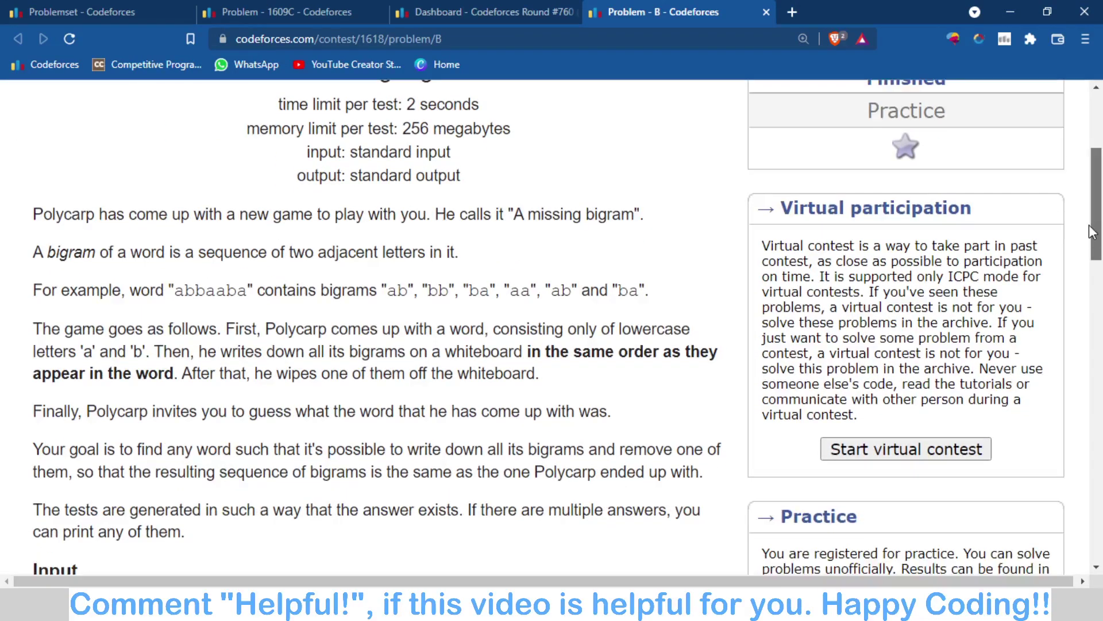
left_click_drag(1086, 203, 1100, 236)
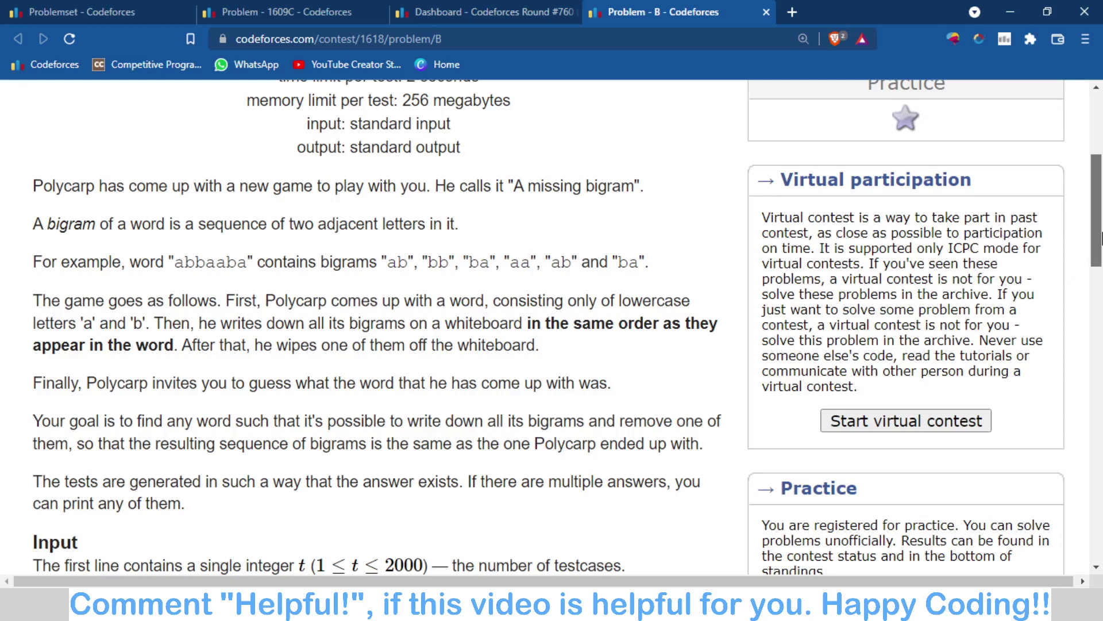
left_click_drag(1100, 235, 1100, 238)
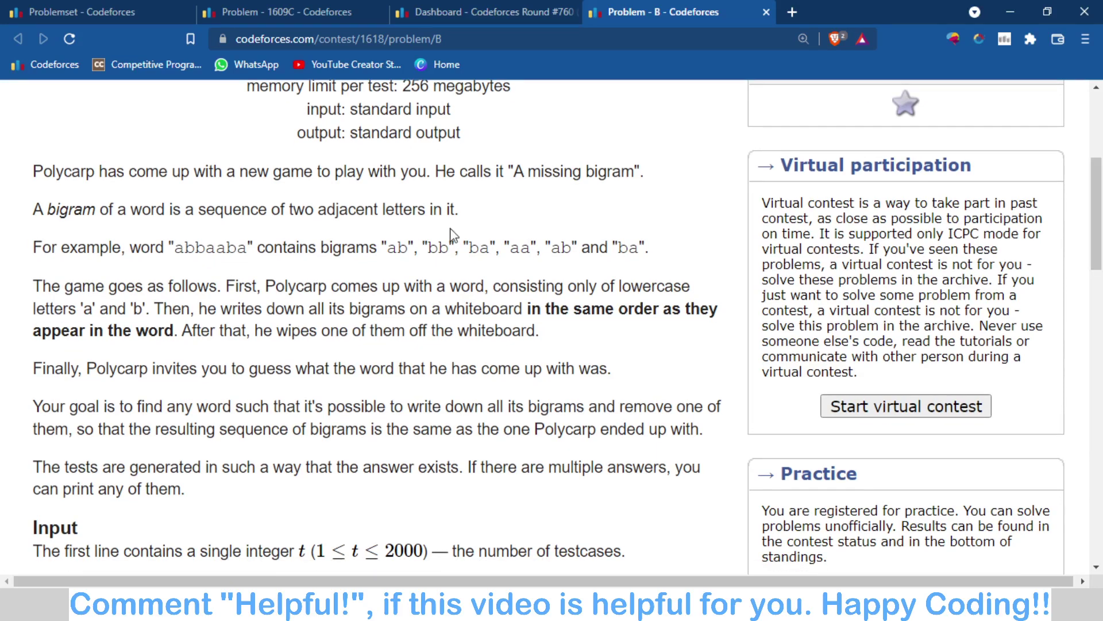
- Highlight 'two adjacent letters', the example bigram list and the word abbaaba in the statement
left_click_drag(290, 207, 428, 207)
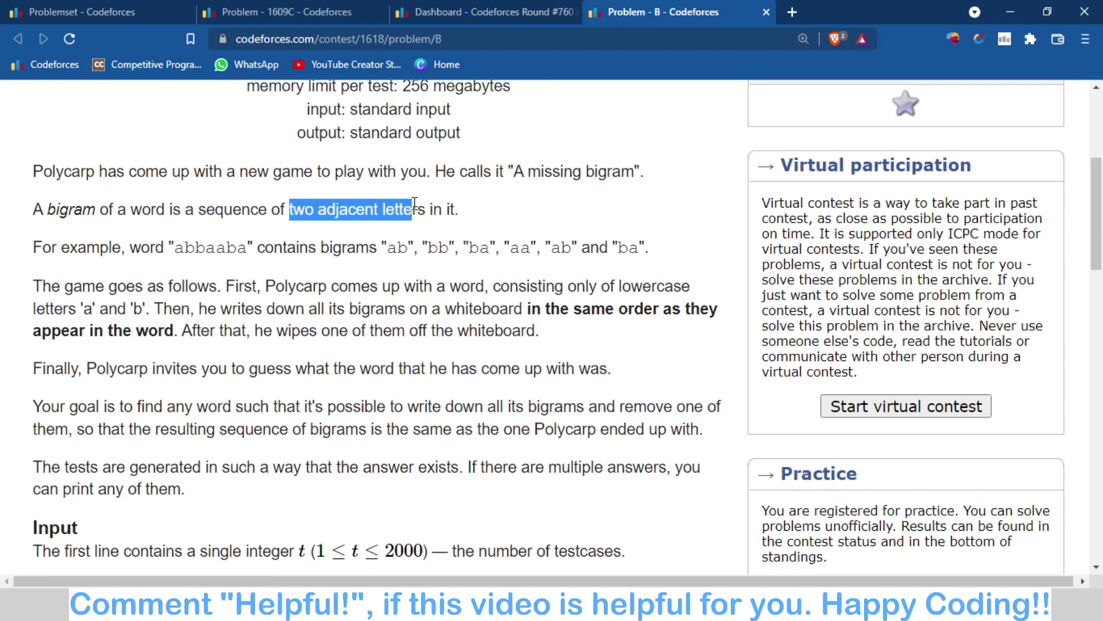
left_click(533, 241)
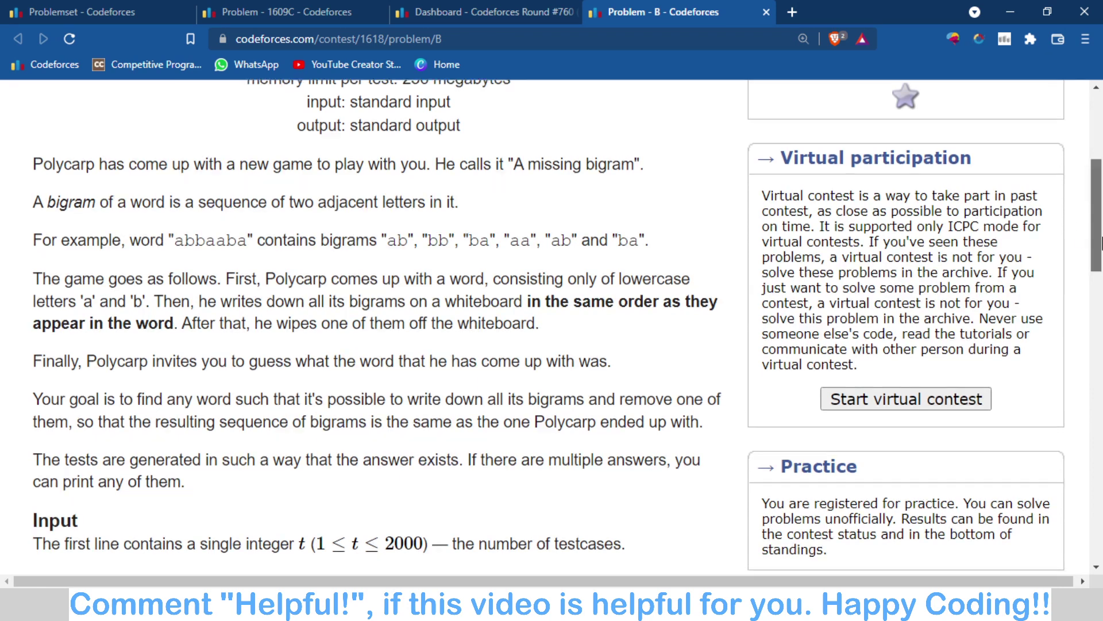
left_click_drag(1100, 238, 1101, 251)
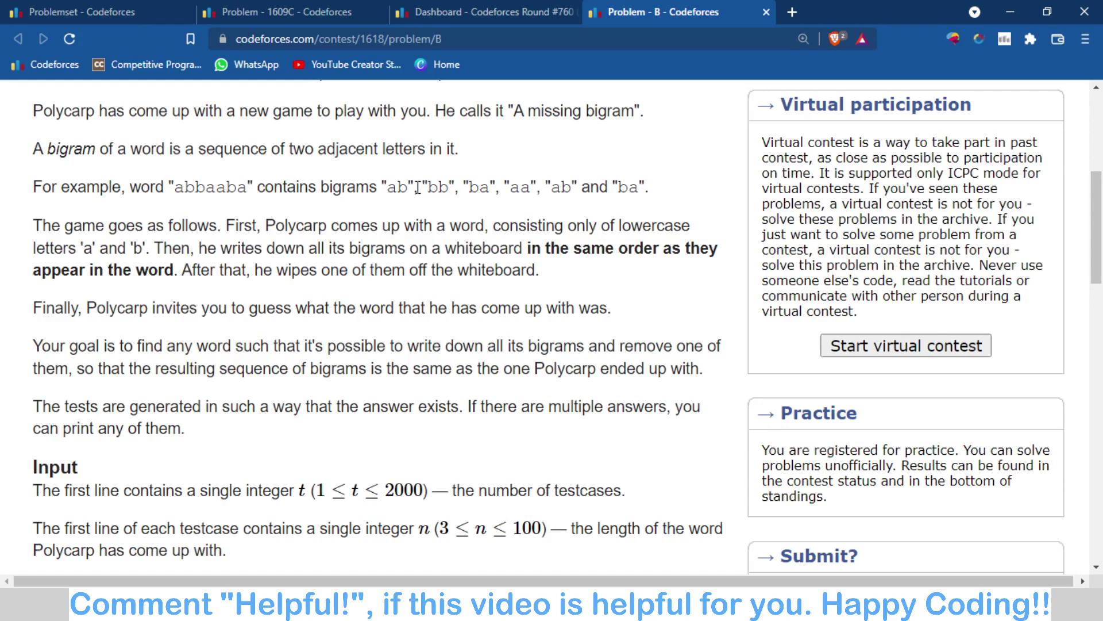
left_click_drag(418, 188, 426, 188)
left_click(426, 188)
left_click_drag(383, 187, 645, 187)
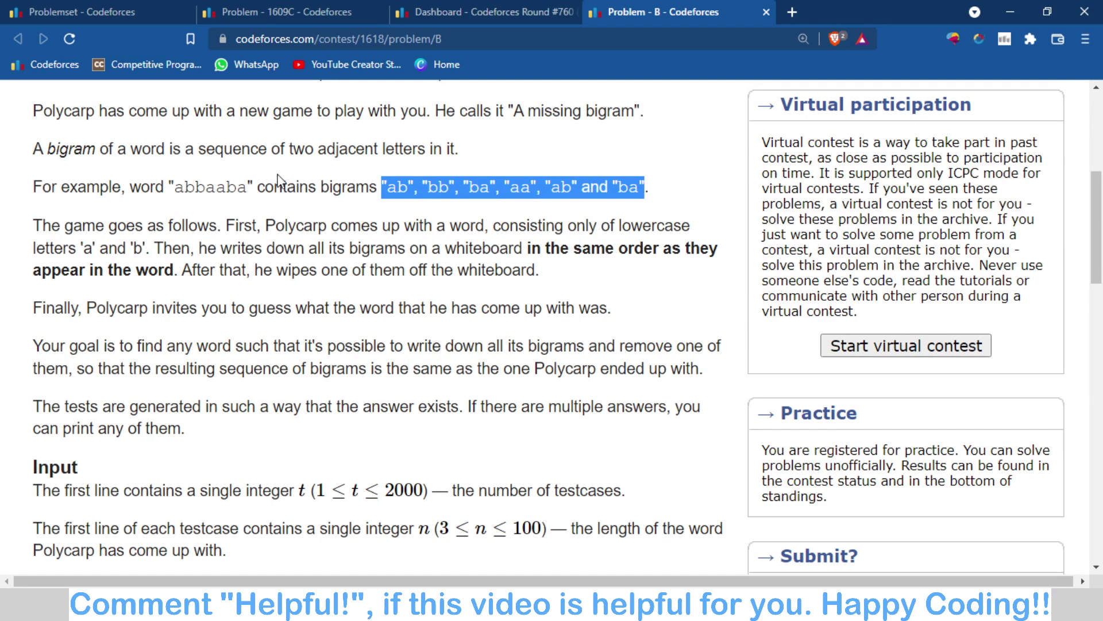
left_click(222, 180)
left_click_drag(174, 187, 248, 179)
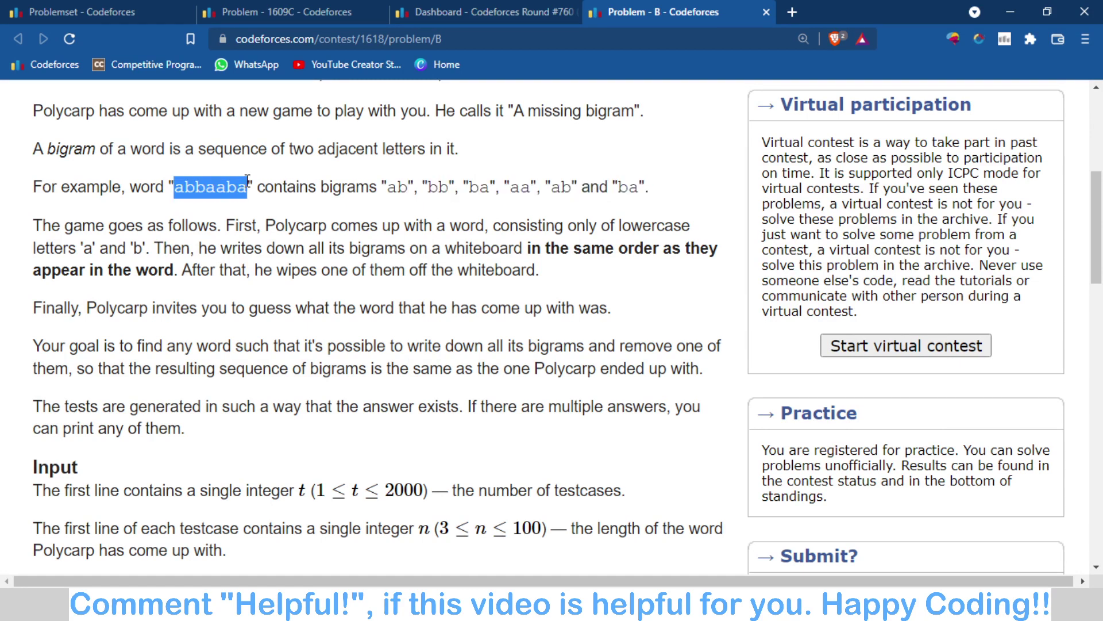
left_click(325, 224)
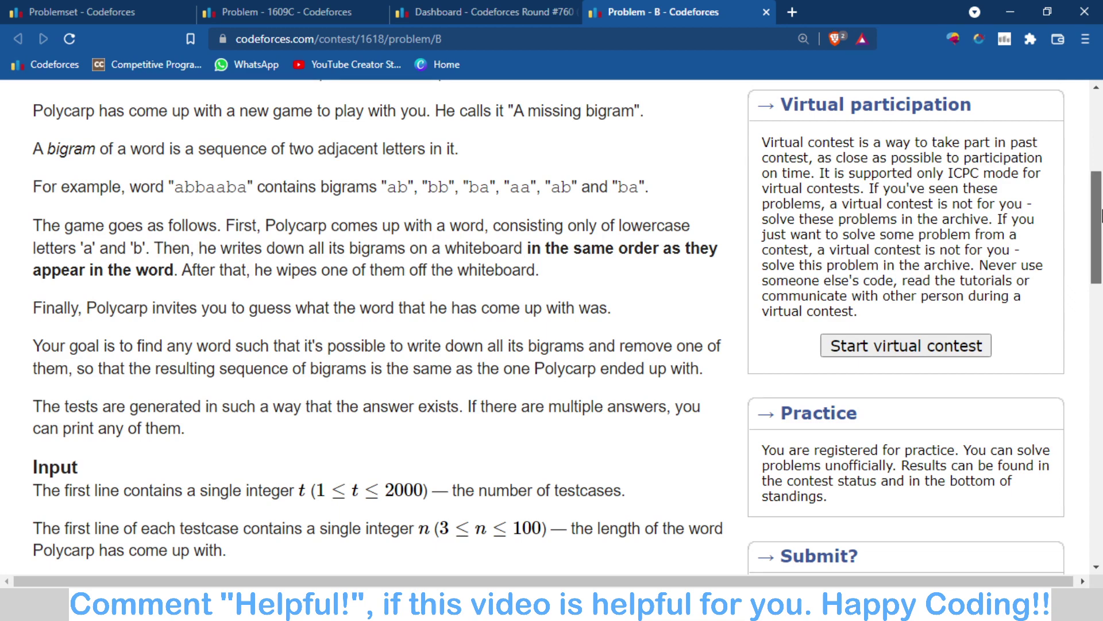
left_click_drag(1102, 214, 1101, 374)
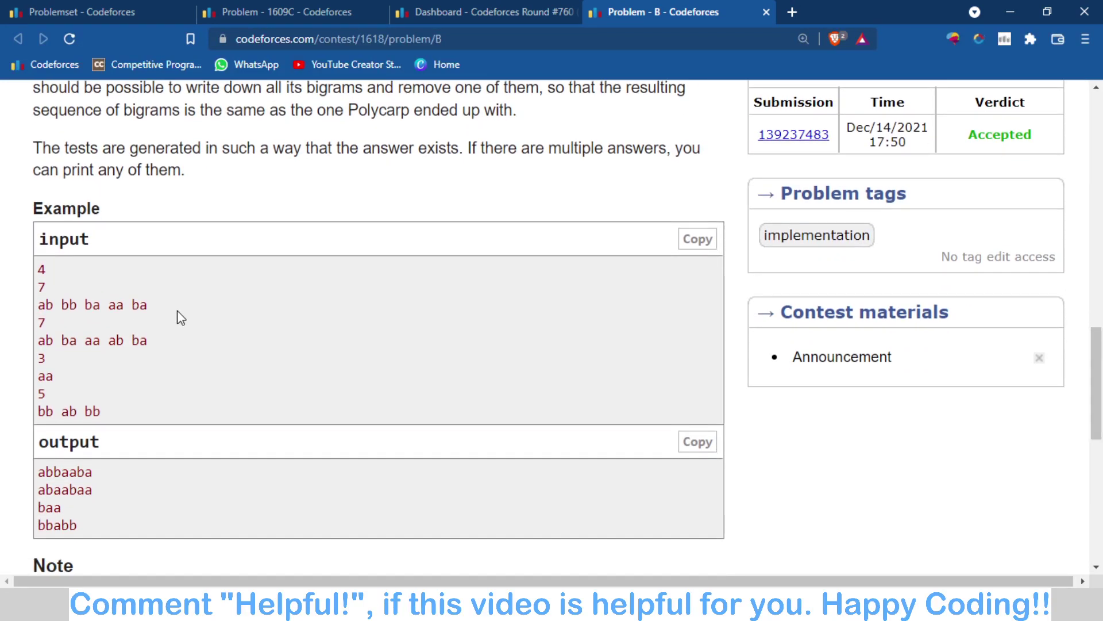
- Select the first two sample test cases in the example input
left_click_drag(178, 312, 25, 305)
left_click(193, 302)
left_click_drag(159, 338, 27, 311)
left_click(204, 317)
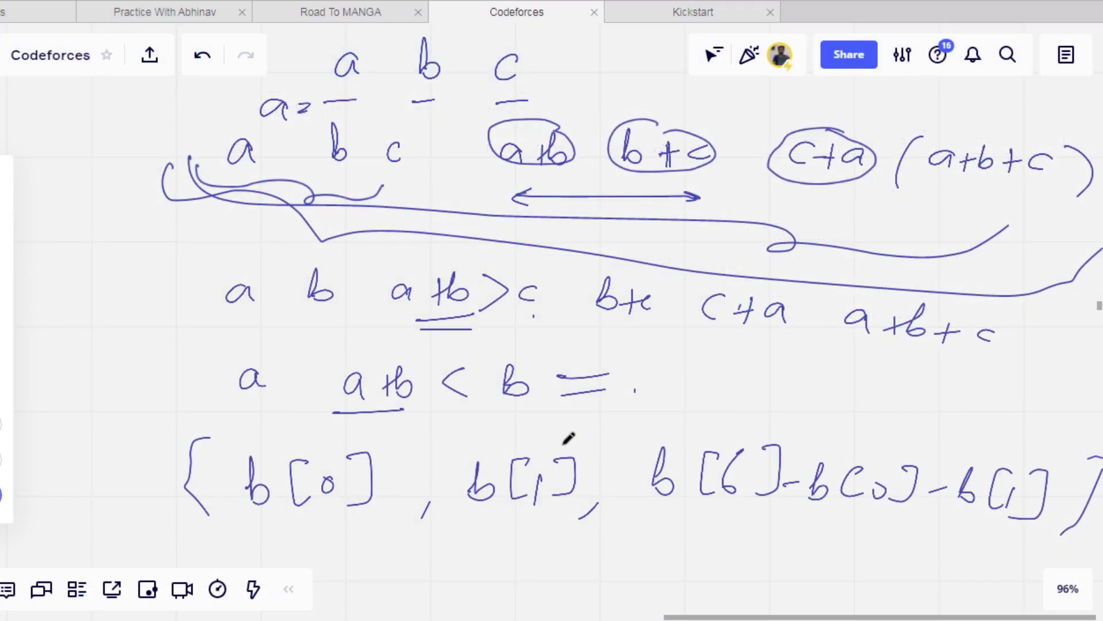
scroll(570, 438, "down", 3)
scroll(569, 438, "down", 3)
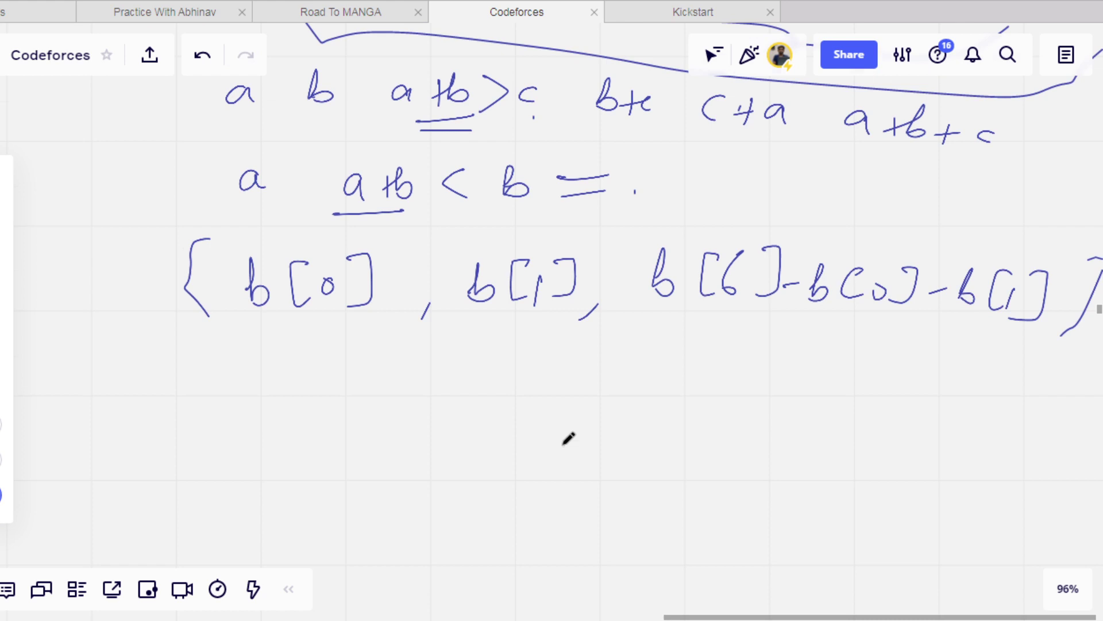
scroll(569, 438, "down", 2)
scroll(569, 438, "down", 2)
scroll(568, 438, "down", 2)
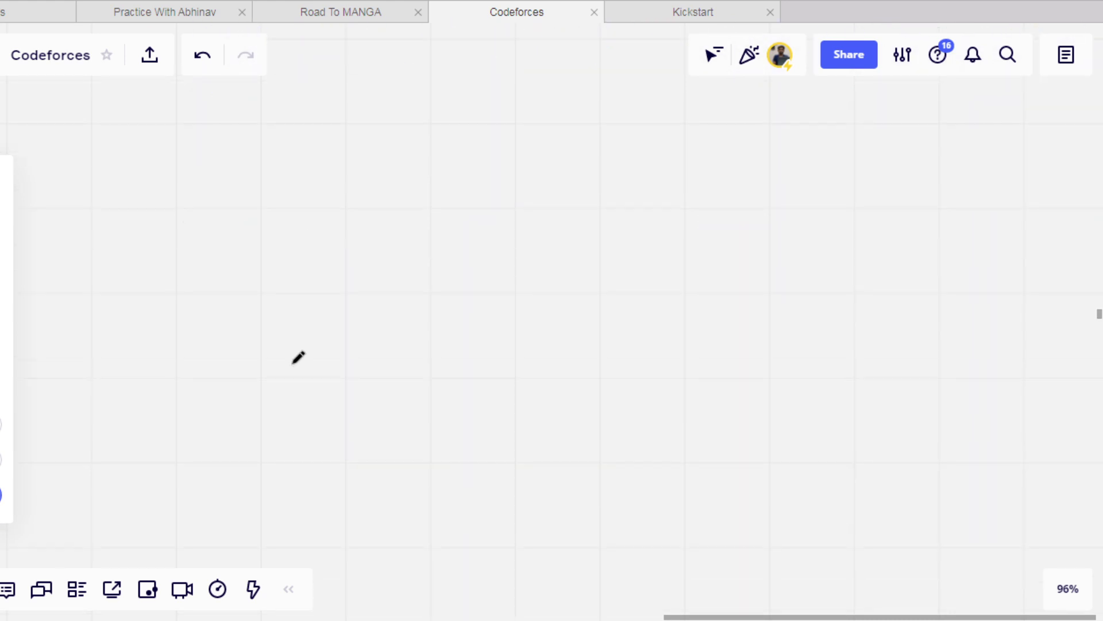
- Exit the pen tool on blank canvas below the old handwritten notes
left_click(3, 197)
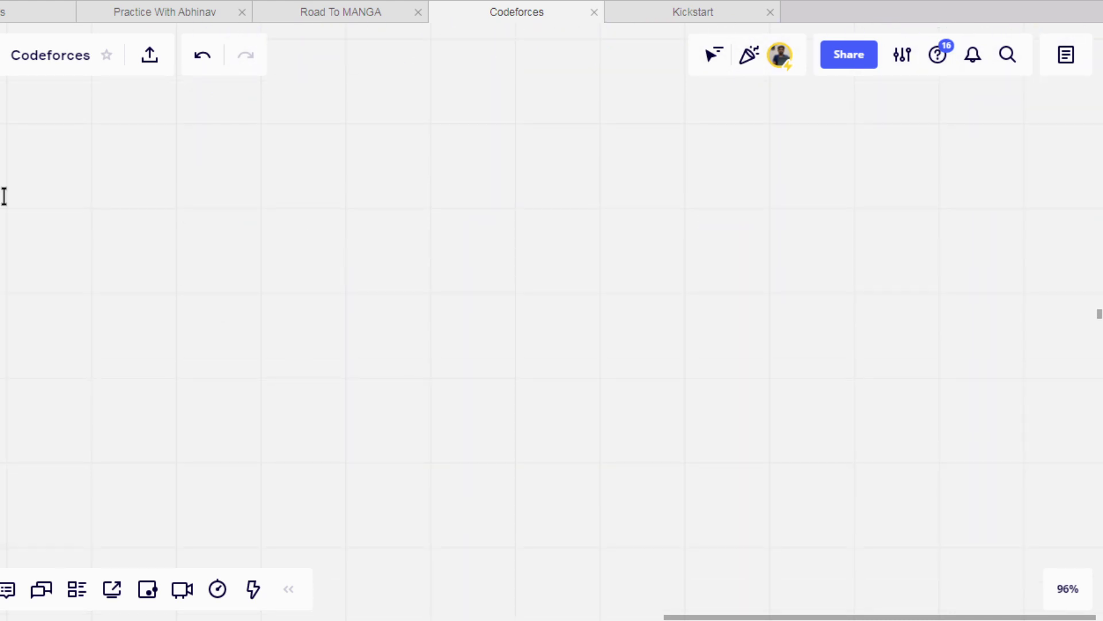
- Paste the two sample test cases into a new text box and enlarge it
left_click(428, 143)
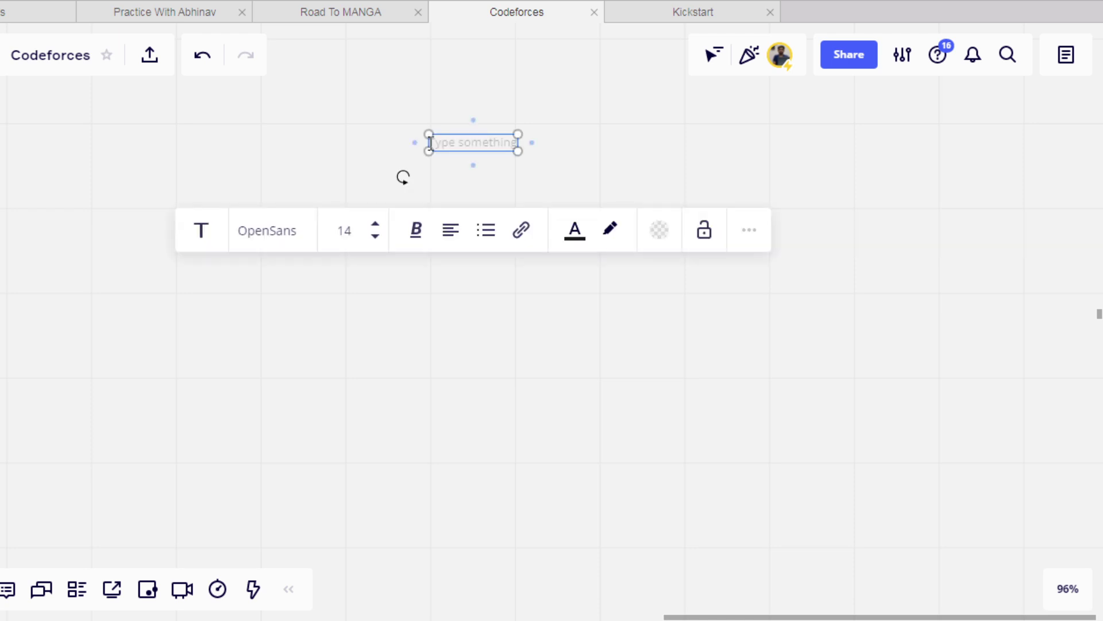
type("7 ab bb ba aa ba 7 ab ba aa ab ba")
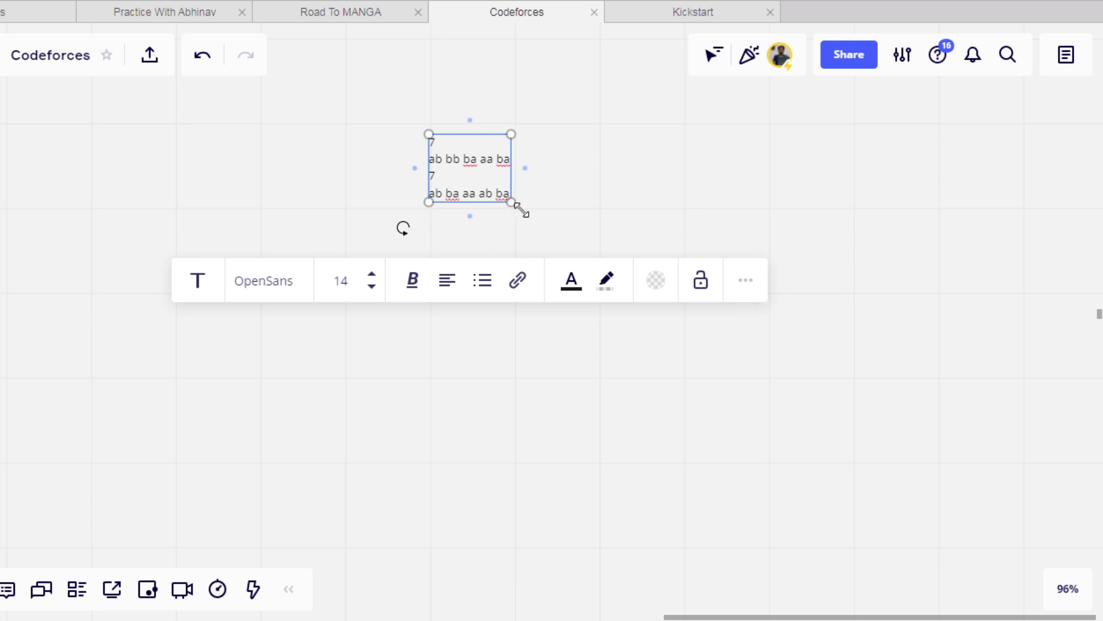
left_click_drag(511, 202, 674, 336)
left_click(208, 201)
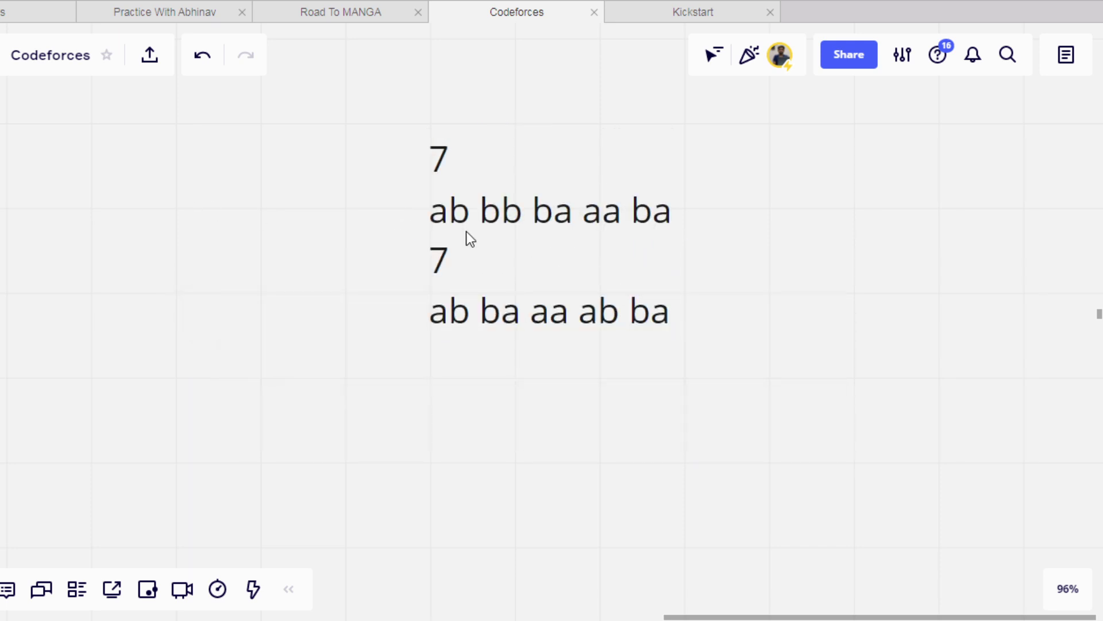
- Make the sample text bold and move it left and up
left_click(467, 231)
left_click(496, 415)
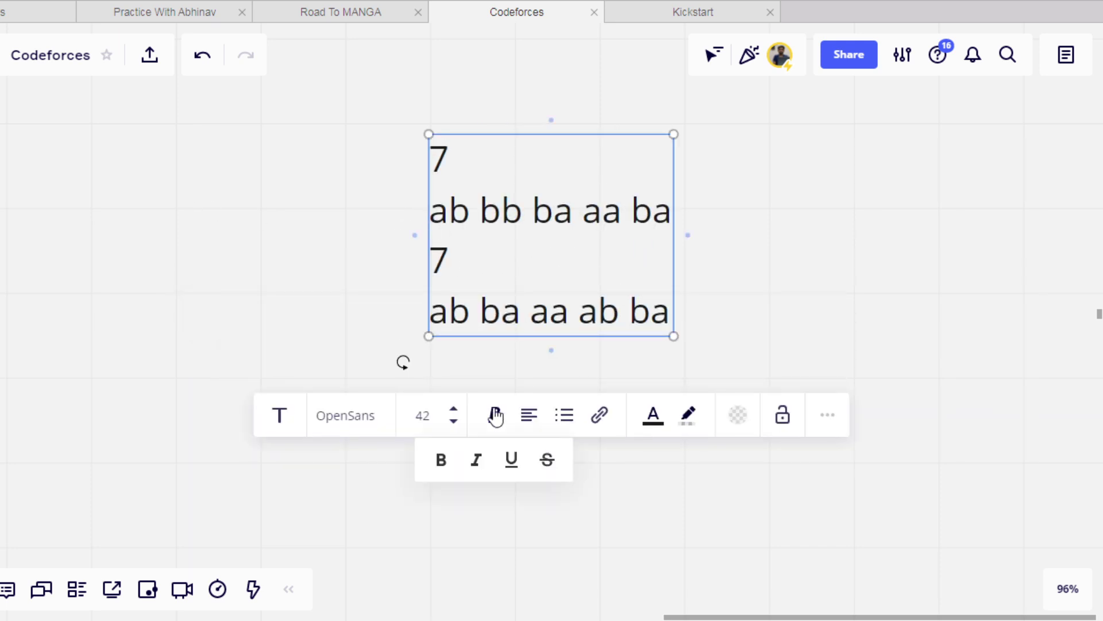
left_click(443, 461)
left_click(273, 295)
left_click_drag(525, 286, 330, 258)
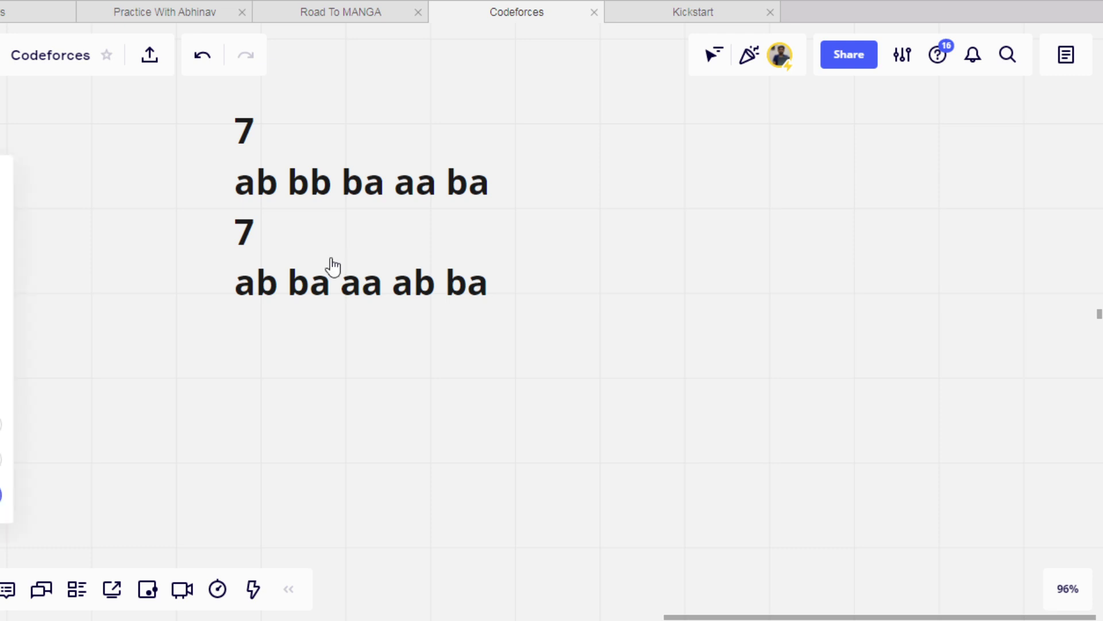
- Switch to the freehand pen with the P shortcut
key("p")
- Handwrite abbaaba below the bold sample test lines
left_click_drag(231, 373, 234, 385)
left_click_drag(253, 347, 259, 387)
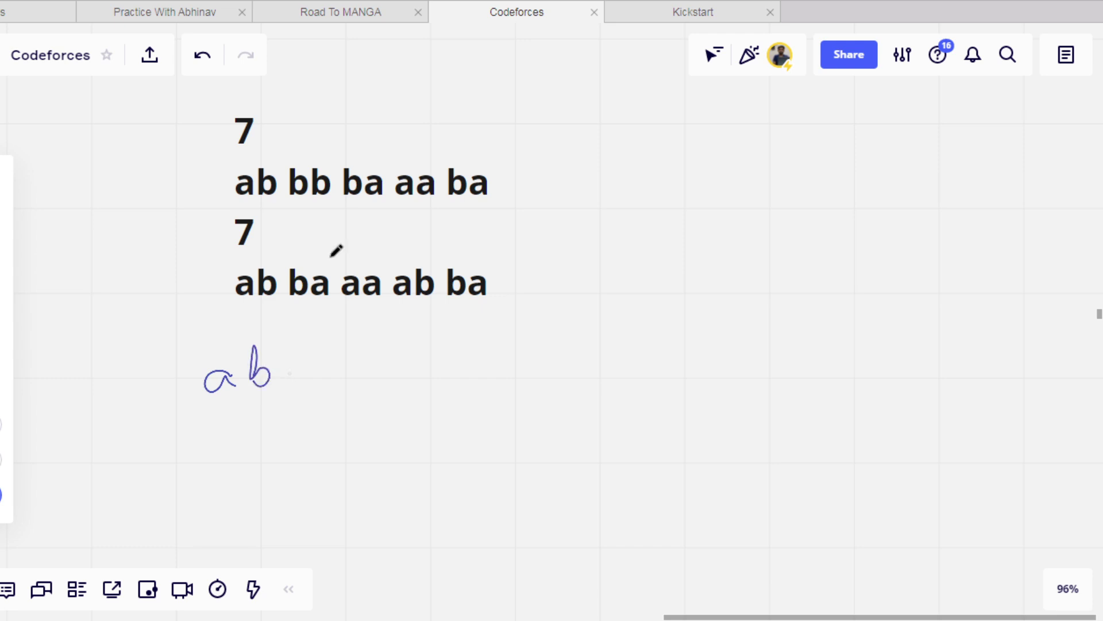
mouse_move(288, 350)
left_mouse_down()
mouse_move(292, 390)
mouse_move(343, 387)
left_mouse_up()
mouse_move(374, 370)
left_mouse_down()
mouse_move(359, 386)
mouse_move(383, 388)
mouse_move(399, 369)
mouse_move(460, 381)
left_mouse_up()
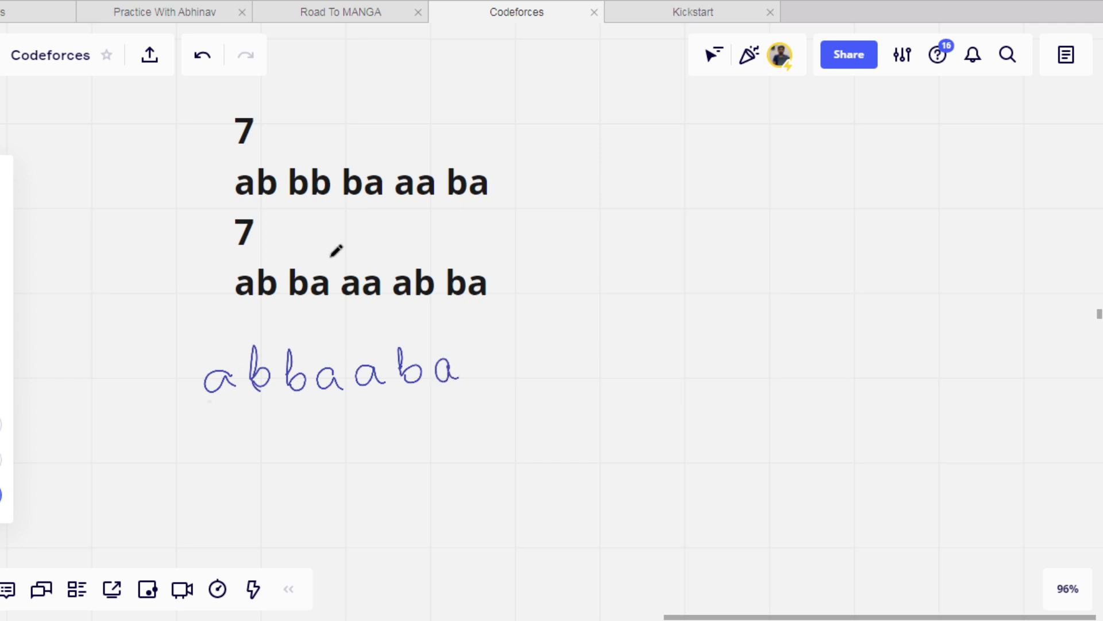
- Handwrite the bigrams ab, bb, ba, aa, ab, ba beneath the string
mouse_move(181, 456)
left_mouse_down()
mouse_move(184, 472)
mouse_move(196, 471)
left_mouse_up()
mouse_move(291, 435)
left_mouse_down()
mouse_move(302, 464)
mouse_move(326, 468)
left_mouse_up()
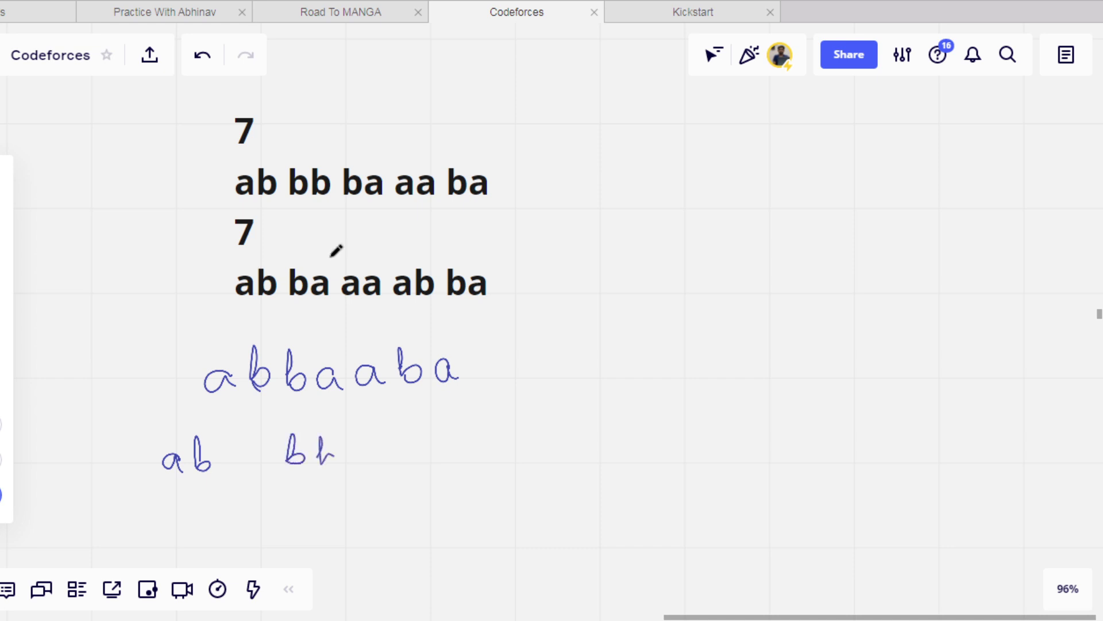
mouse_move(392, 437)
left_mouse_down()
mouse_move(399, 470)
mouse_move(443, 471)
left_mouse_up()
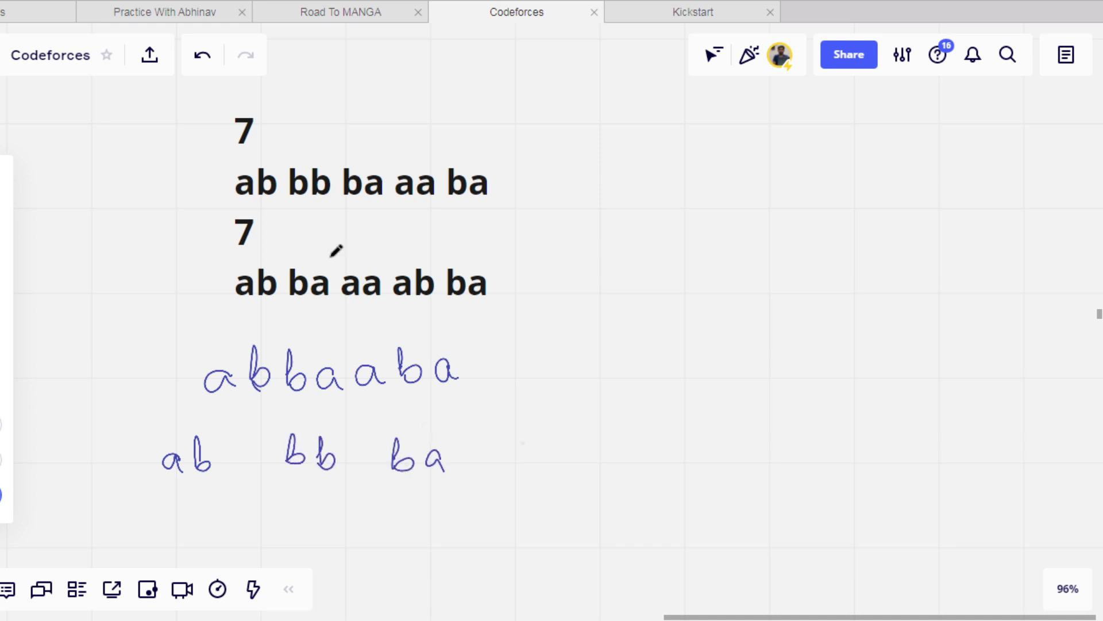
mouse_move(523, 449)
left_mouse_down()
mouse_move(515, 464)
mouse_move(528, 470)
left_mouse_up()
left_click_drag(553, 446, 555, 469)
left_click_drag(640, 444, 642, 466)
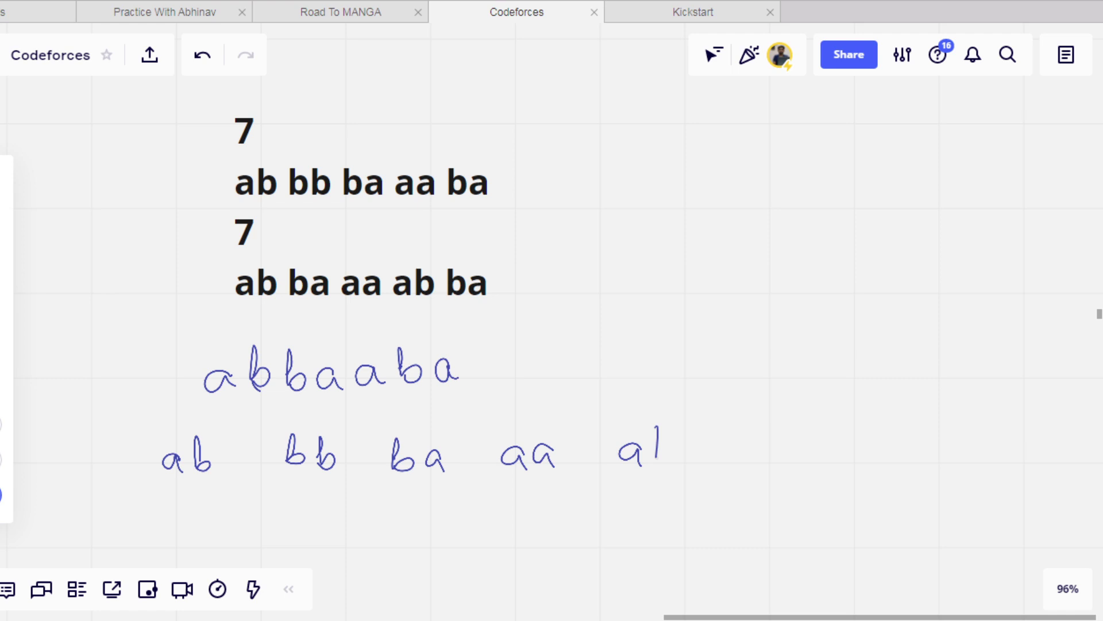
left_click_drag(658, 426, 673, 459)
left_click_drag(743, 429, 743, 462)
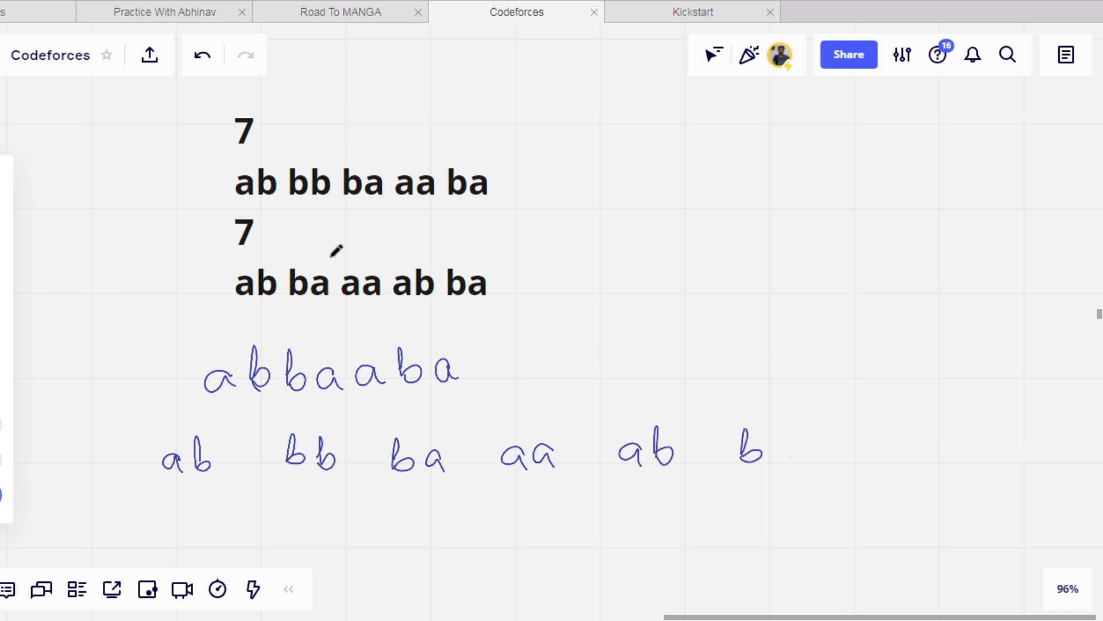
left_click_drag(805, 448, 809, 463)
- Underline each of the six handwritten bigrams
left_click_drag(158, 493, 187, 490)
left_click_drag(275, 490, 319, 486)
left_click_drag(412, 489, 450, 484)
left_click_drag(541, 487, 572, 482)
left_click_drag(664, 480, 803, 481)
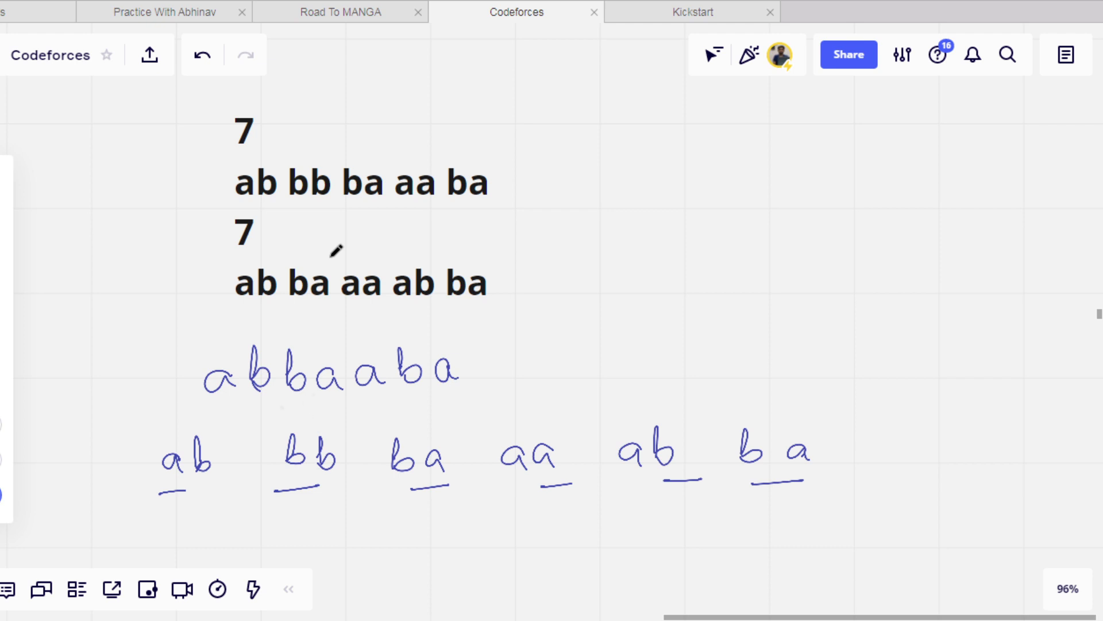
- Draw curved arcs chaining ab, bb, ba, aa, ab, ba to show overlapping letters
mouse_move(197, 446)
left_mouse_down()
mouse_move(218, 434)
mouse_move(288, 452)
mouse_move(467, 443)
mouse_move(501, 462)
mouse_move(564, 443)
mouse_move(620, 456)
mouse_move(690, 435)
mouse_move(731, 458)
left_mouse_up()
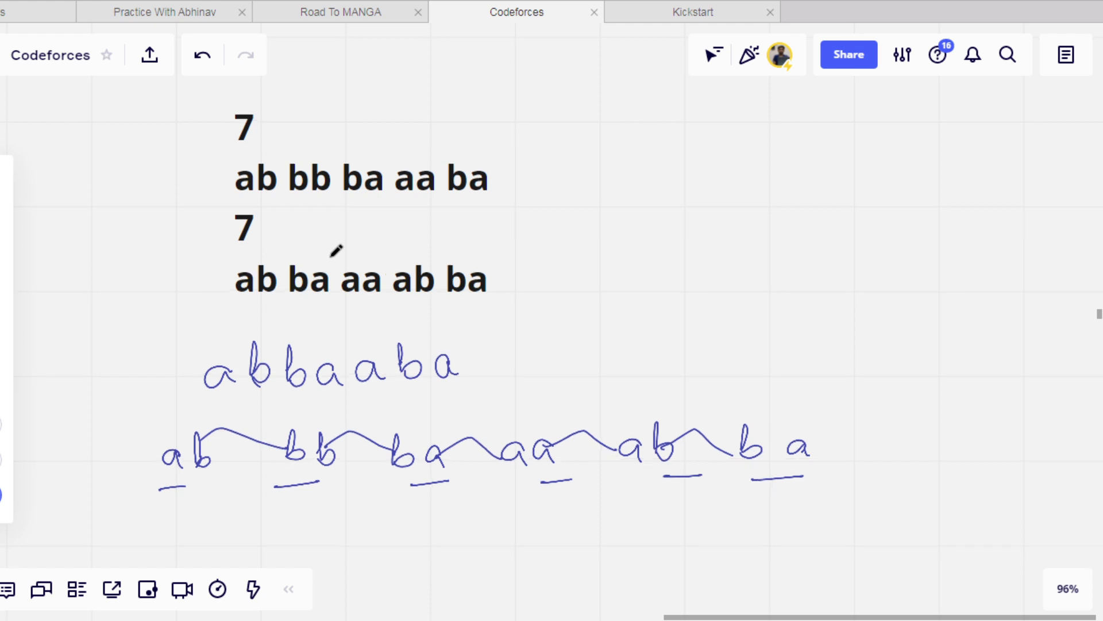
scroll(336, 250, "down", 2)
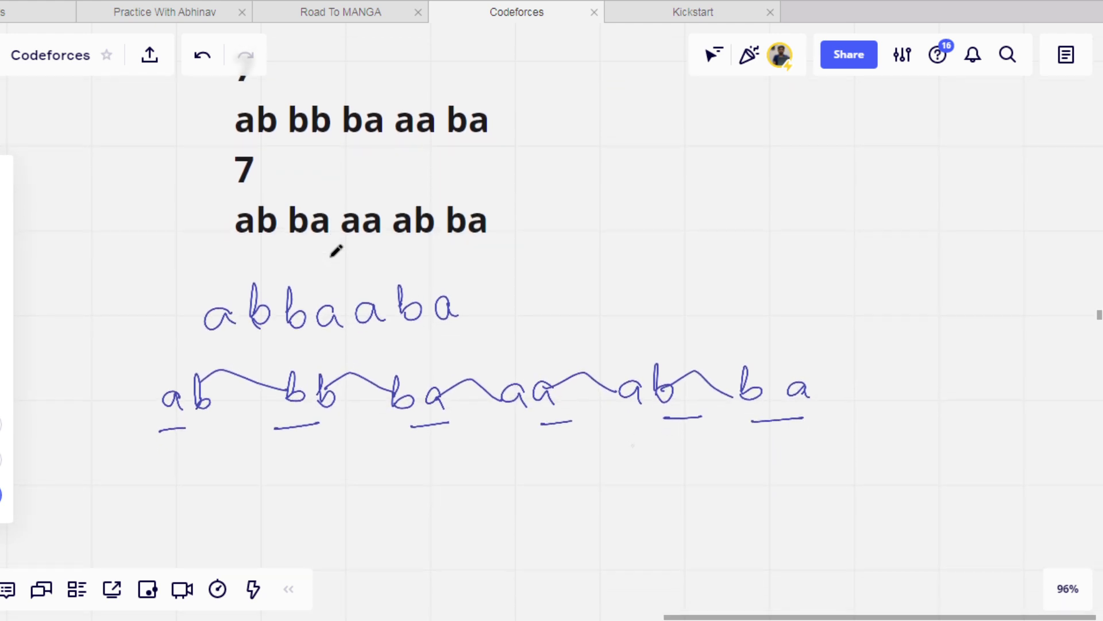
scroll(336, 250, "up", 1)
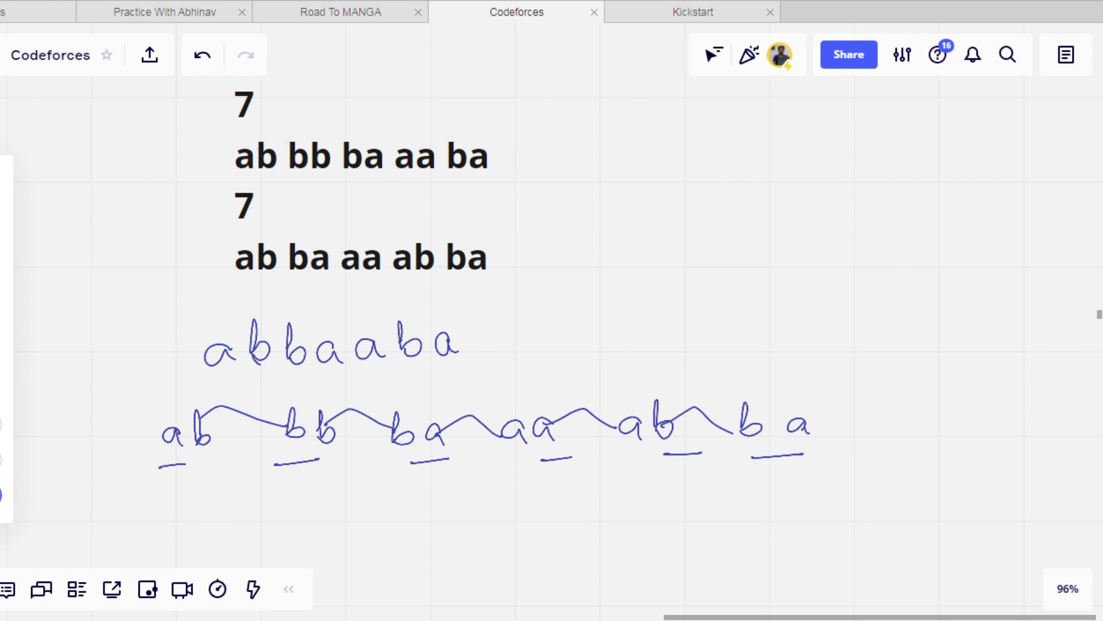
- Arc over both typed bigram lines and write ab above the first line's gap
mouse_move(254, 148)
left_mouse_down()
mouse_move(461, 147)
mouse_move(446, 139)
mouse_move(442, 151)
mouse_move(444, 96)
mouse_move(453, 112)
left_mouse_up()
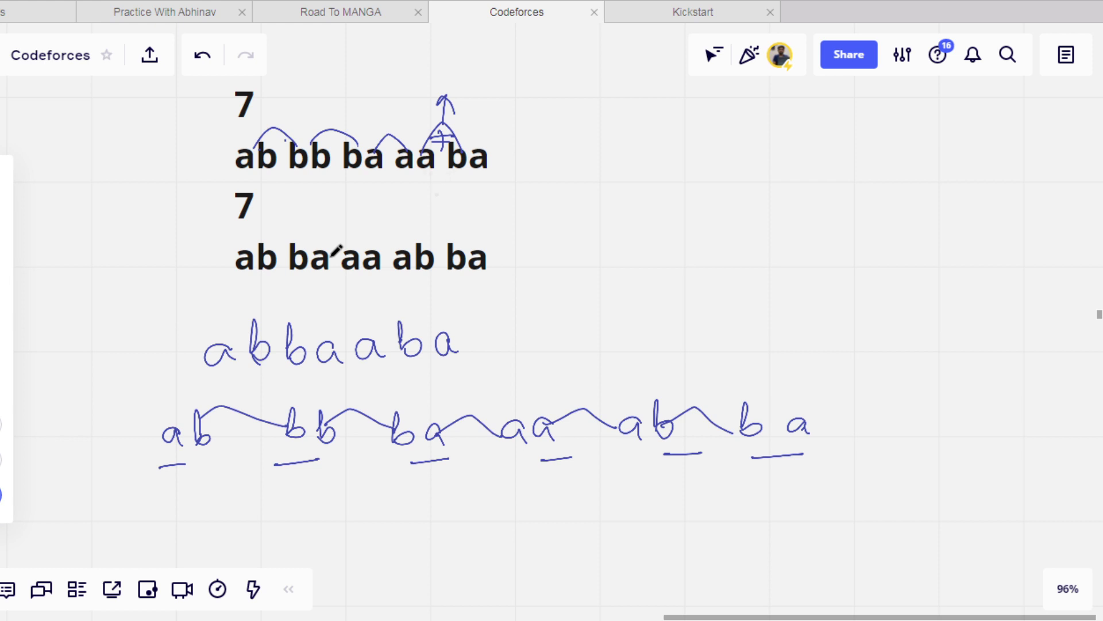
mouse_move(440, 75)
left_mouse_down()
mouse_move(440, 88)
mouse_move(455, 84)
mouse_move(469, 63)
mouse_move(458, 83)
left_mouse_up()
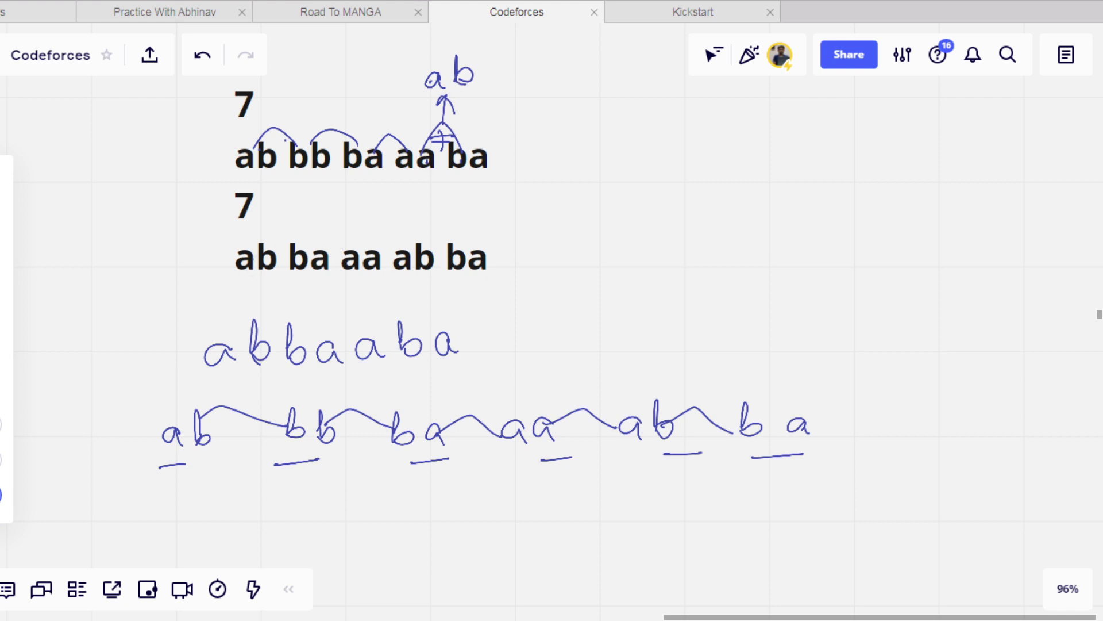
left_click_drag(265, 248, 457, 249)
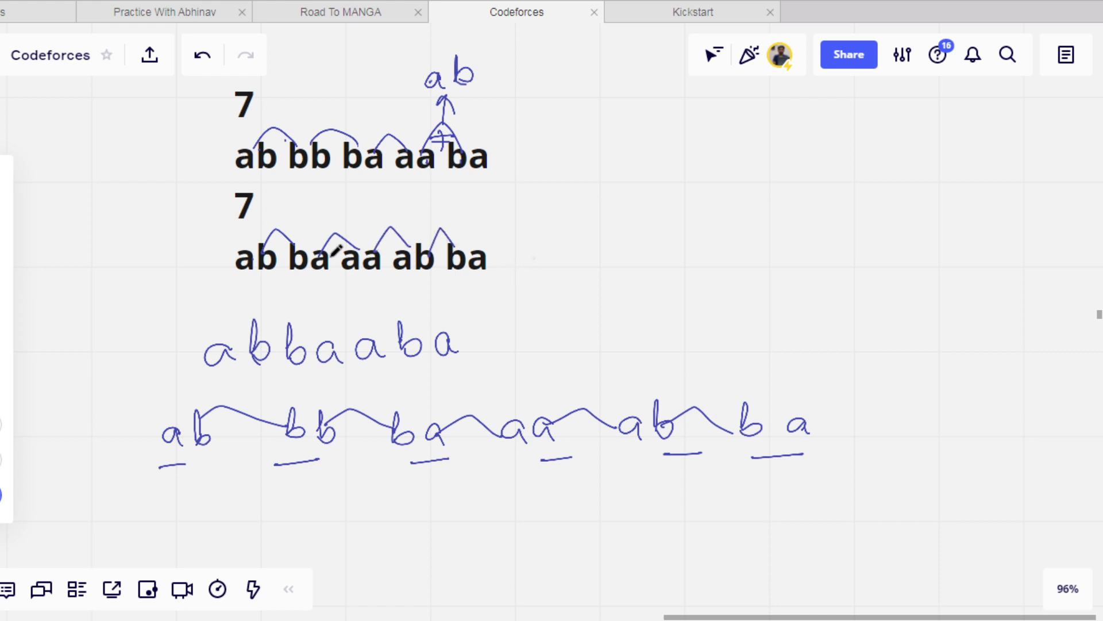
- Write 'a' after the second sample line and add an arrow with a note beside the first
mouse_move(529, 249)
left_mouse_down()
mouse_move(522, 262)
mouse_move(542, 262)
left_mouse_up()
left_click_drag(558, 184, 631, 197)
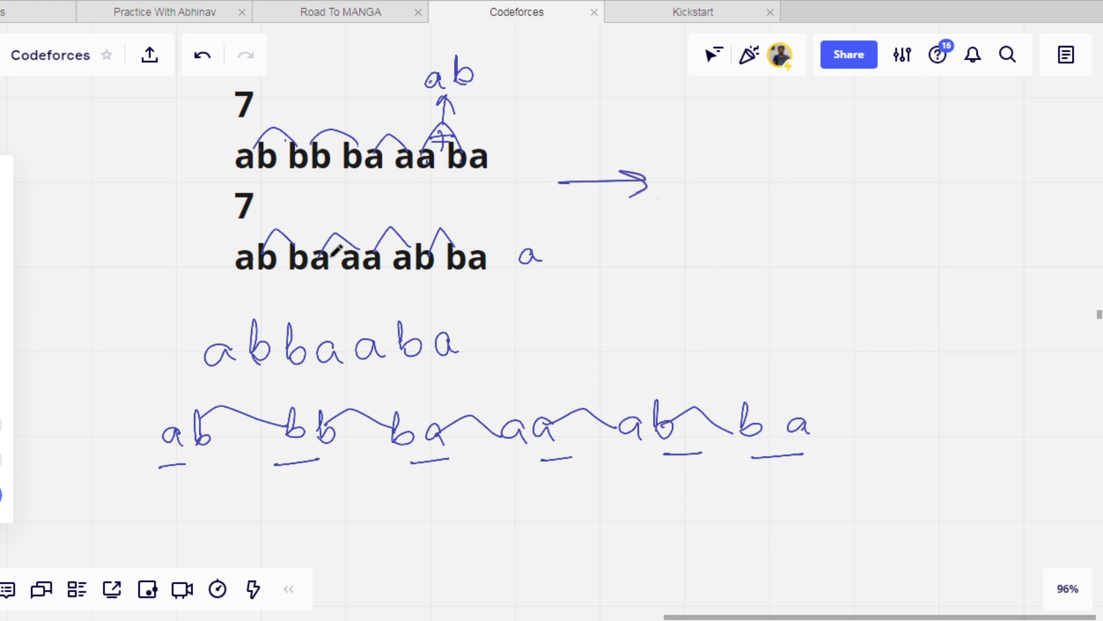
left_click_drag(703, 176, 737, 207)
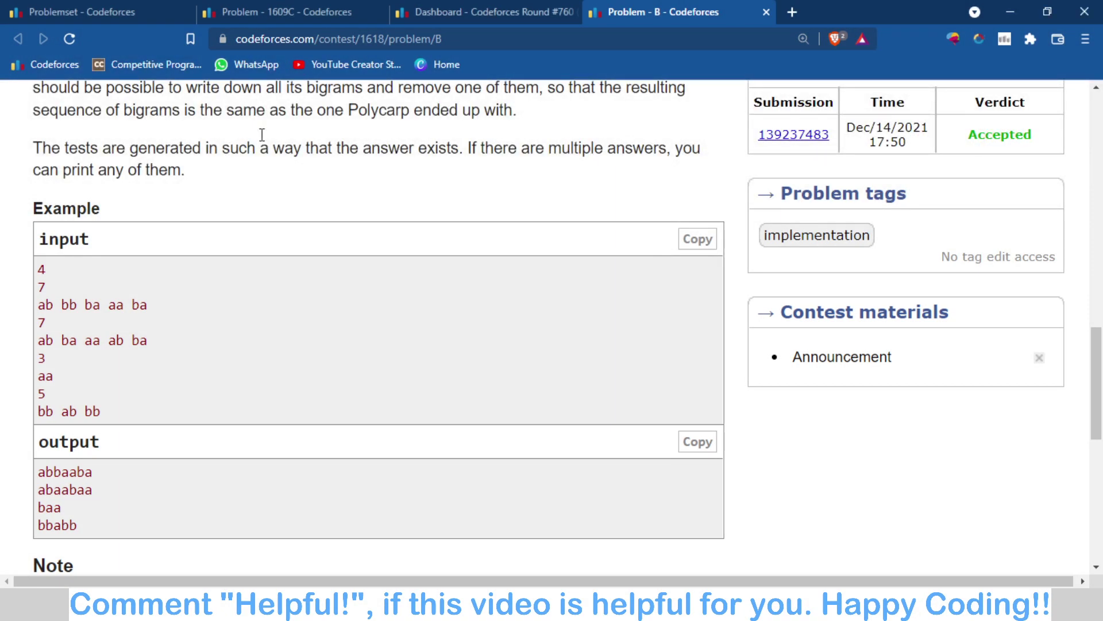
- Open the accepted 1618B submission and highlight its adjacent-bigram matching condition
left_click(781, 140)
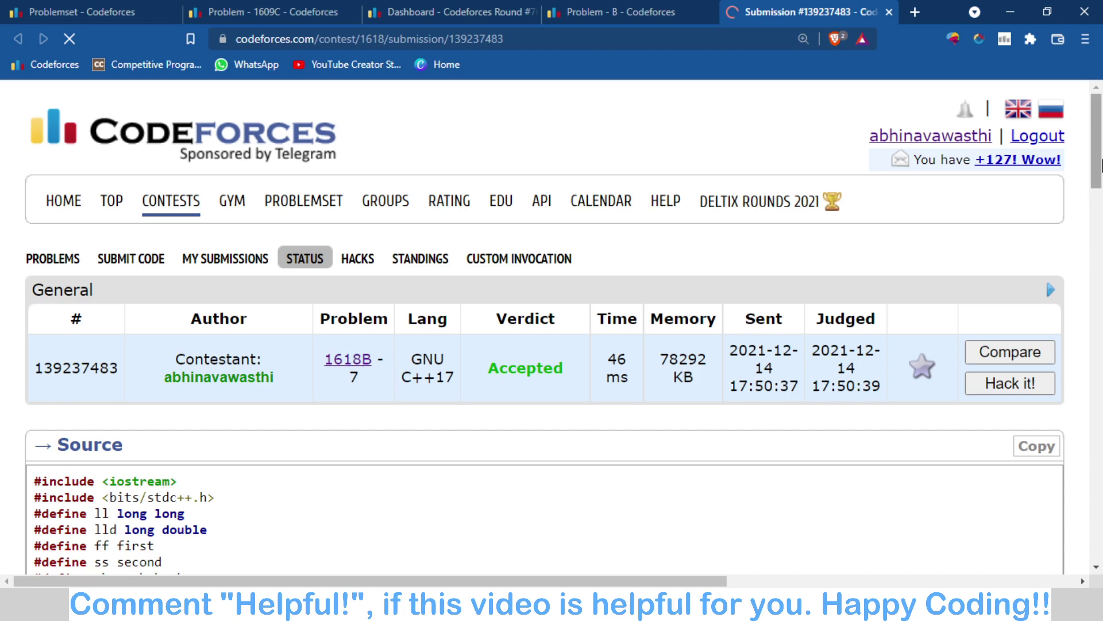
left_click_drag(1093, 170, 1098, 372)
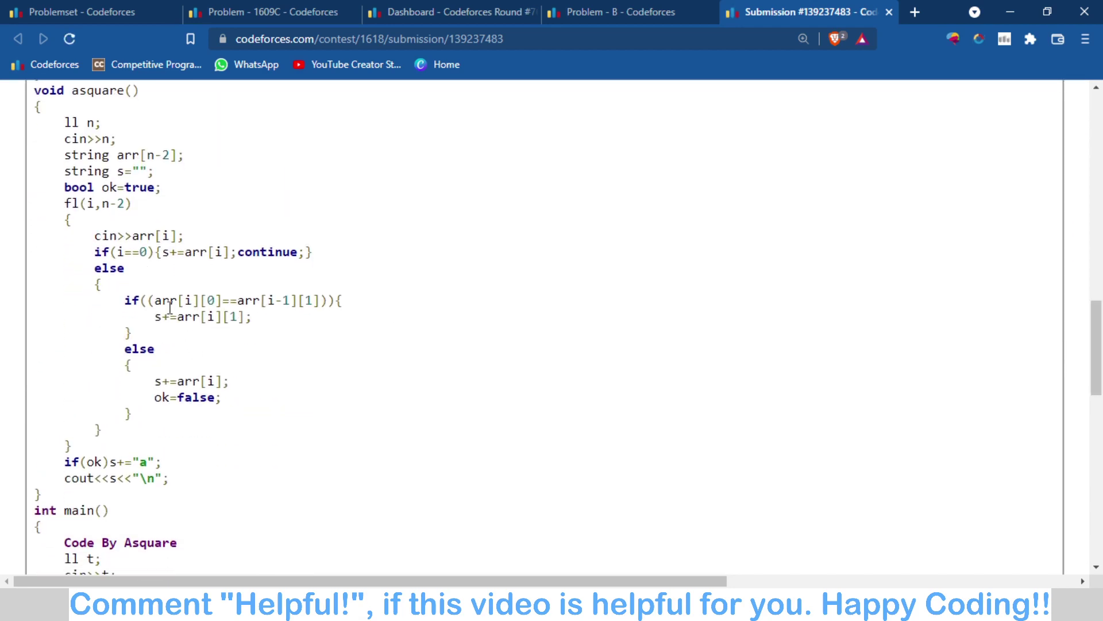
left_click_drag(154, 300, 321, 311)
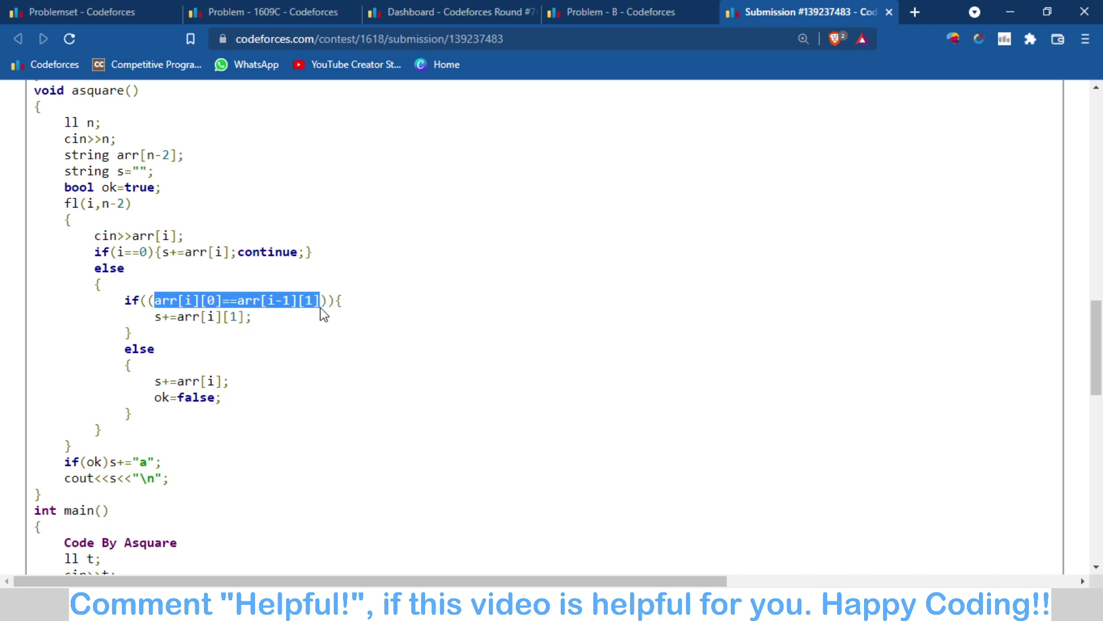
left_click(371, 302)
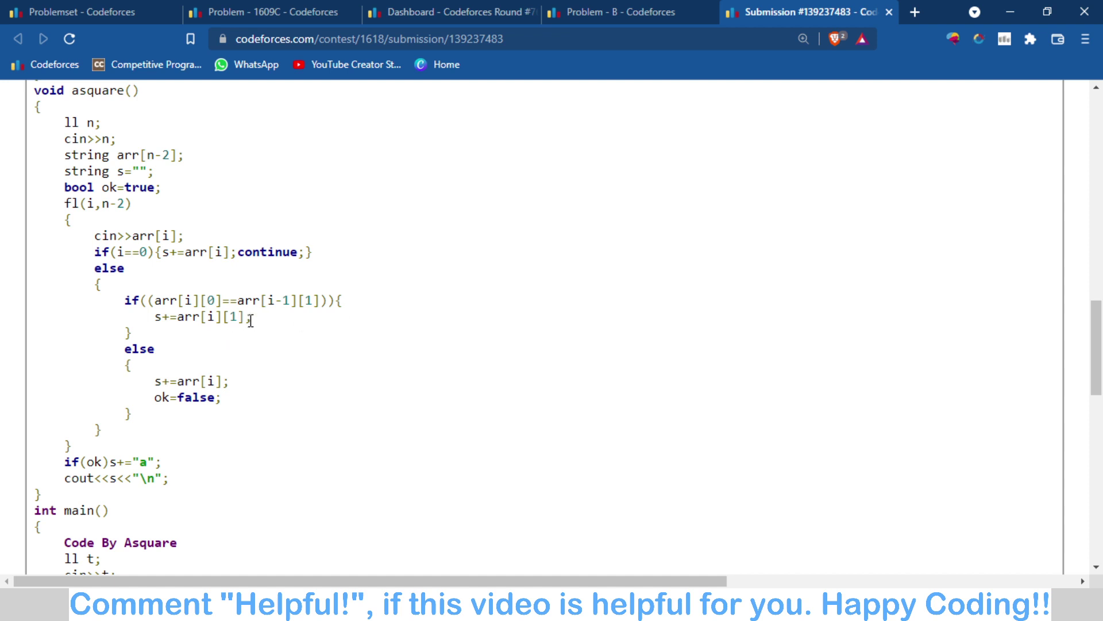
- Highlight the arr[i][1] append, the ok=false assignment and the appended a
left_click_drag(252, 316, 166, 316)
left_click(215, 365)
left_click_drag(228, 398, 170, 397)
left_click(235, 402)
double_click(144, 461)
left_click(147, 462)
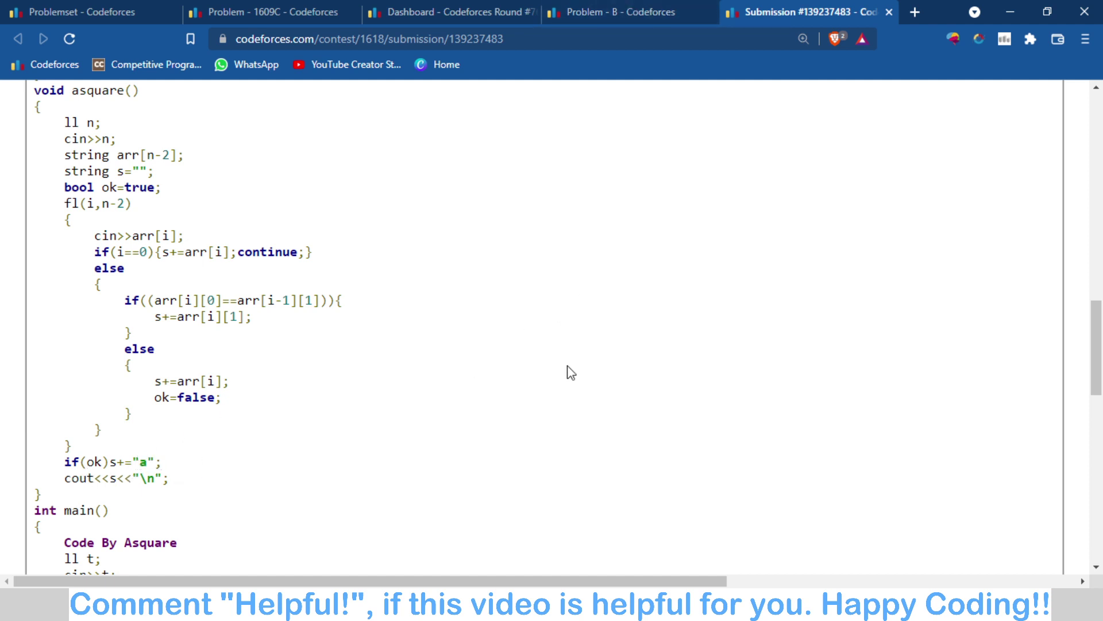